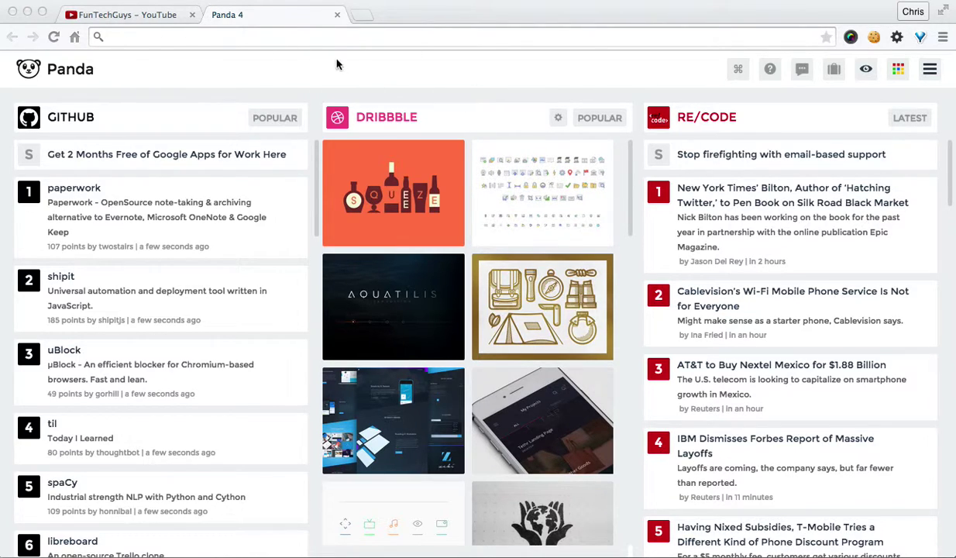
Search the web for "chrome apps" and open the Chrome Web Store's apps page from the results.
click(269, 31)
text(Chrom)
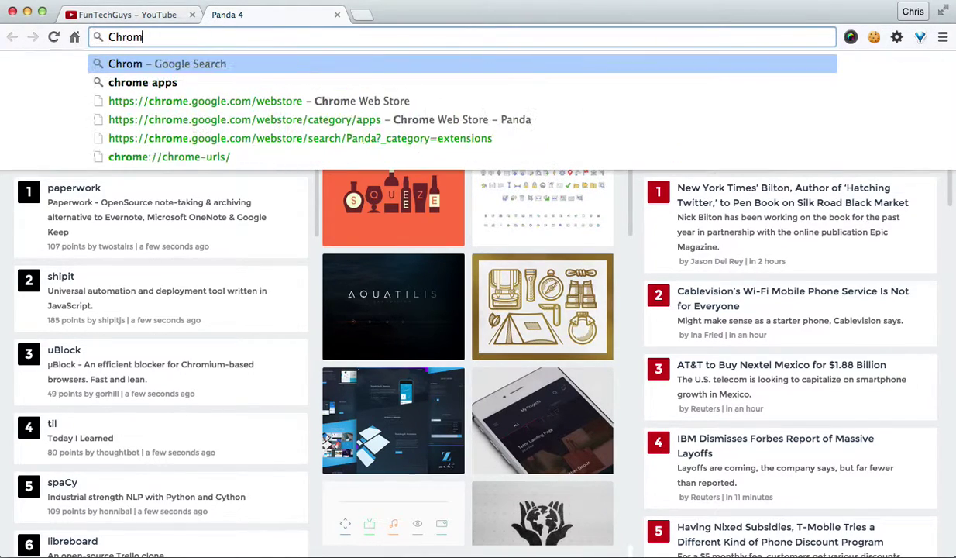
text(e A)
key(Return)
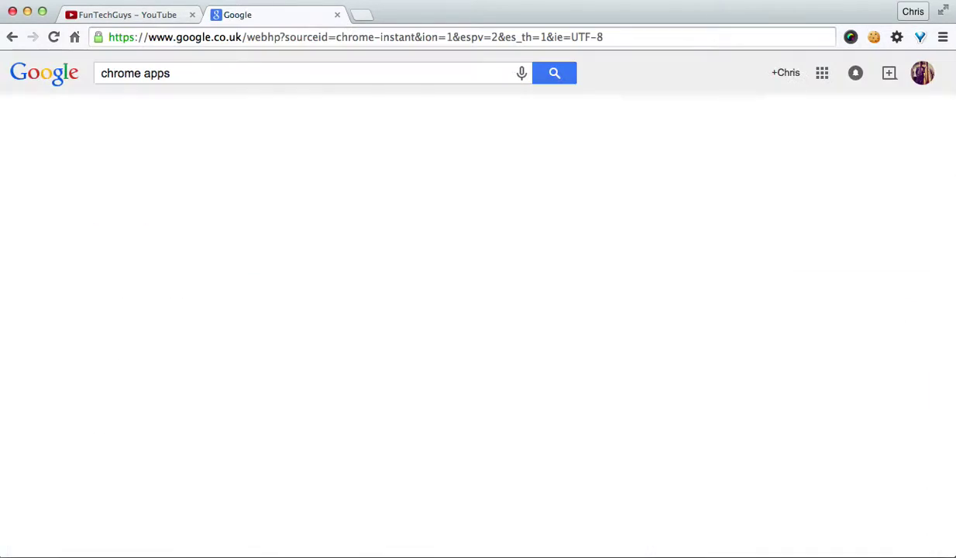
click(166, 188)
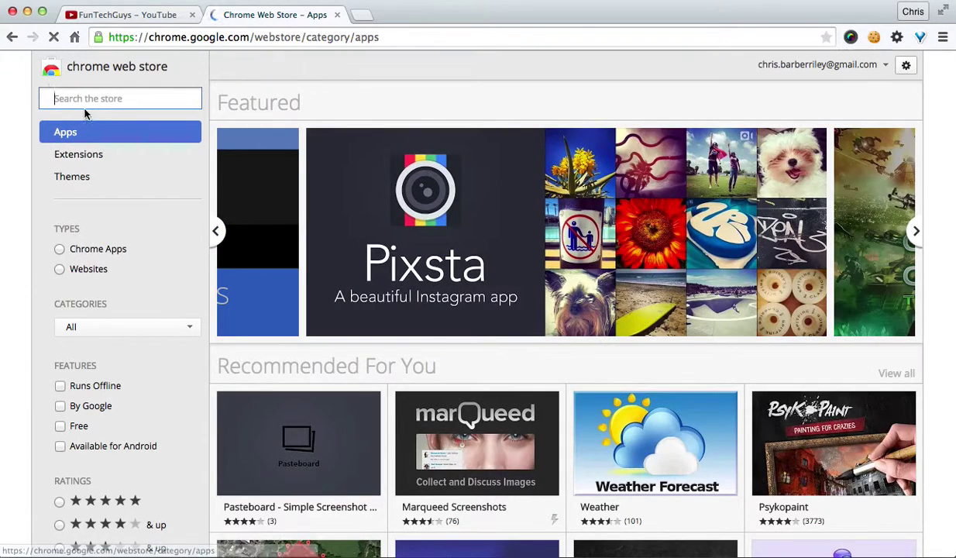
Search the Chrome Web Store for "Panda" and limit the results to Extensions.
click(89, 99)
text(Panda)
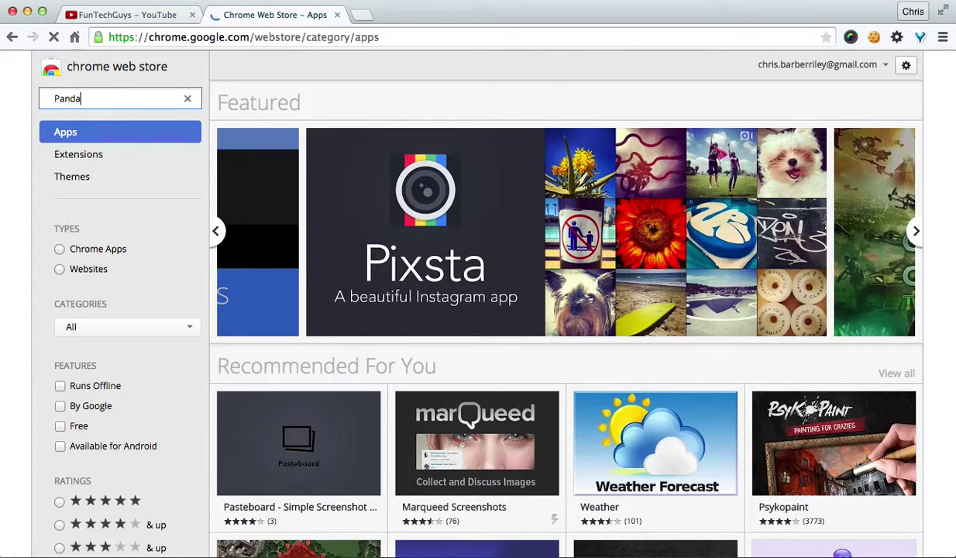
key(Return)
click(89, 189)
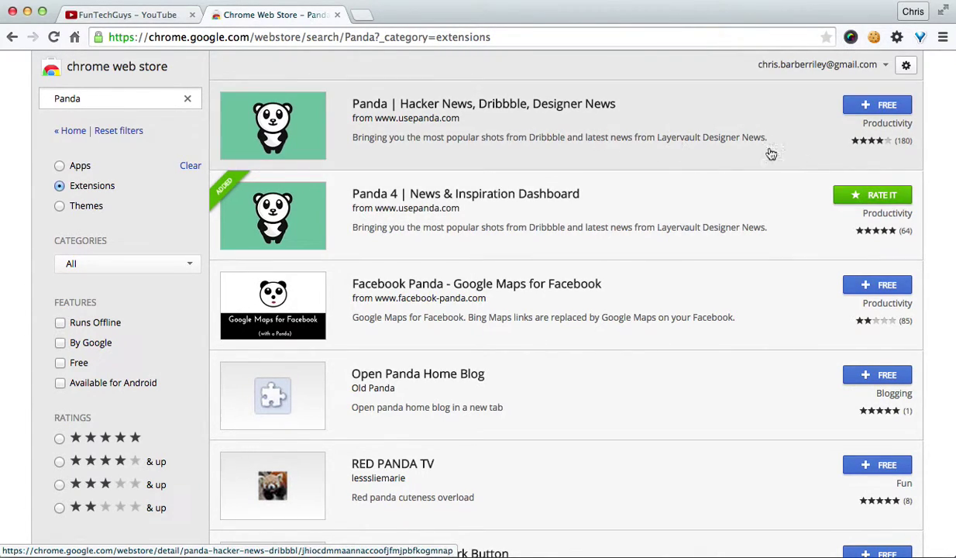
Replace the web store tab with a new Panda tab and switch the dashboard to the El Classico layout.
click(362, 15)
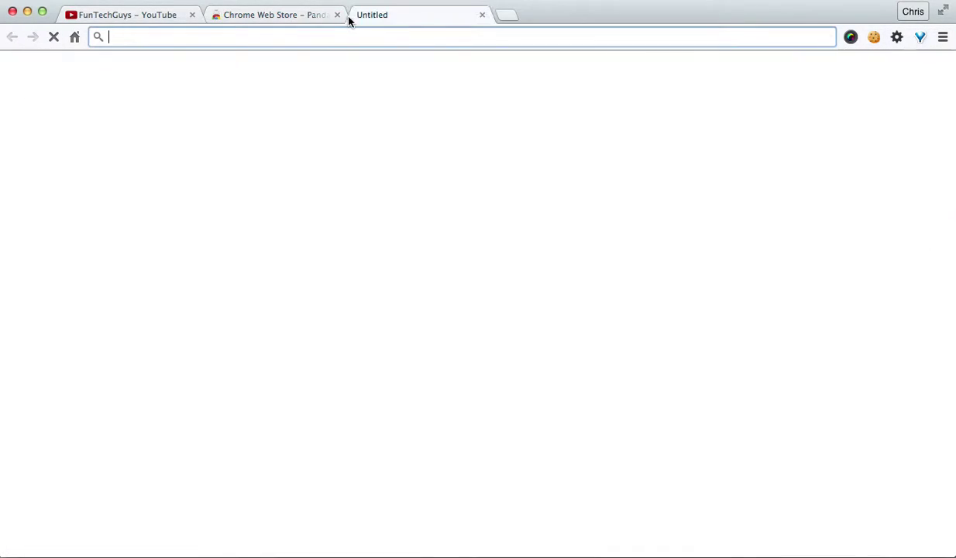
click(337, 15)
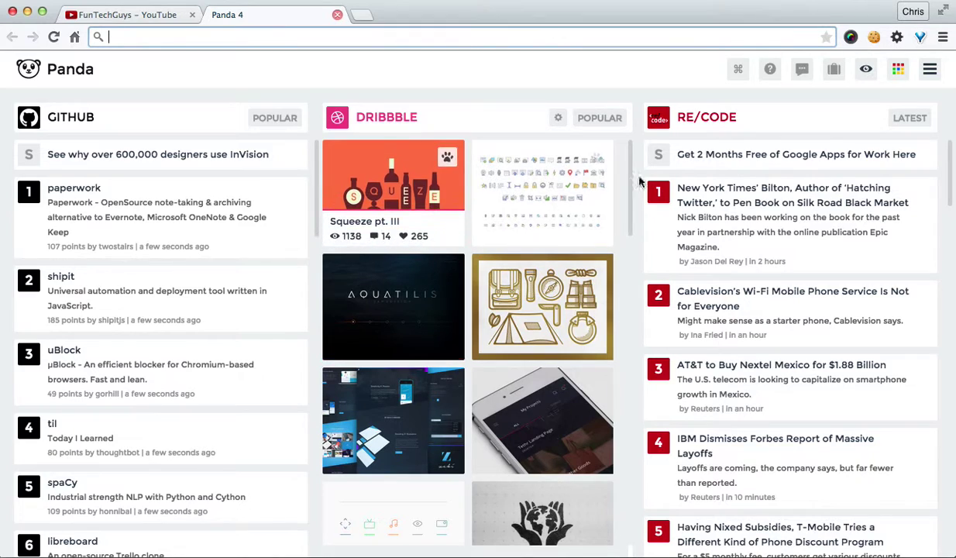
click(928, 78)
click(817, 198)
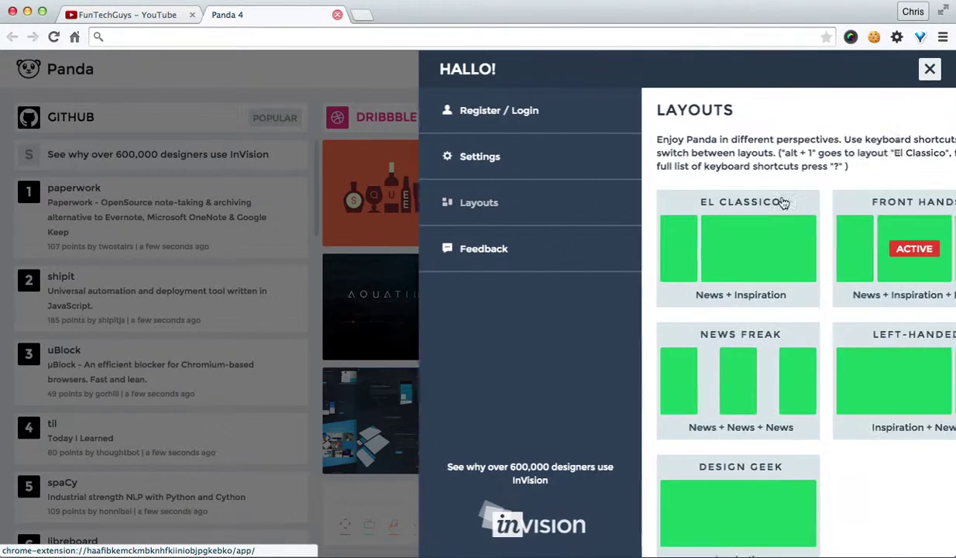
click(927, 71)
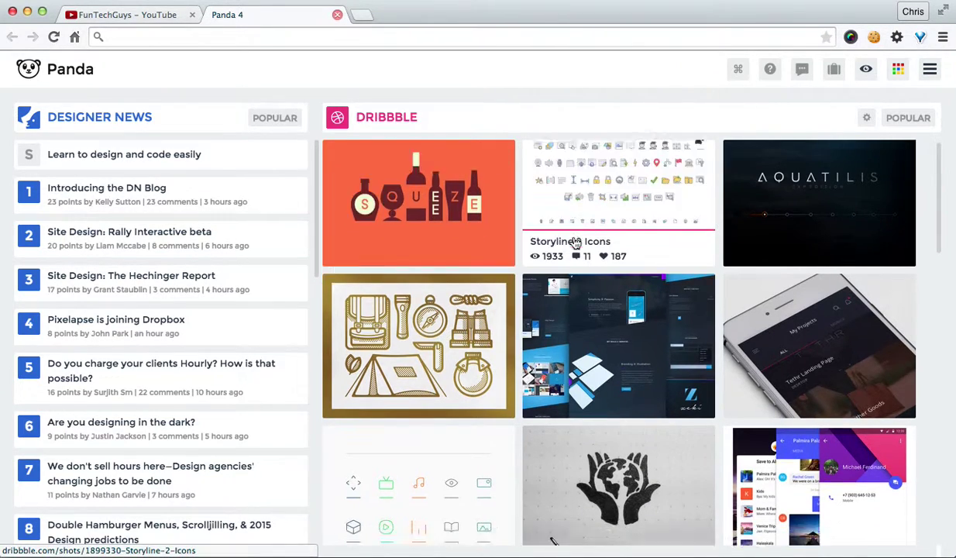
Open the "Krusovice - website" shot from the Dribbble feed, look through its page and close it.
scroll(574, 243, down, 5)
scroll(574, 243, down, 2)
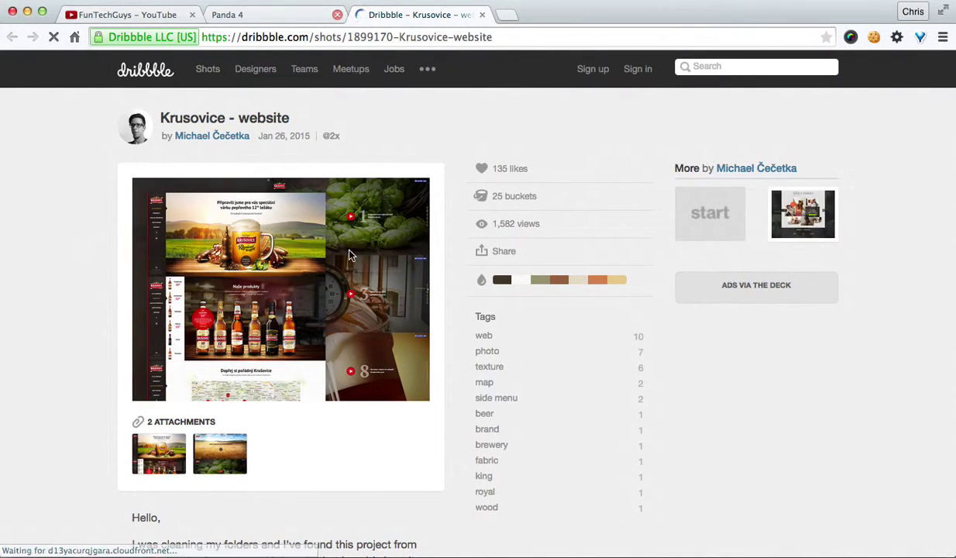
scroll(349, 247, down, 1)
scroll(349, 255, down, 4)
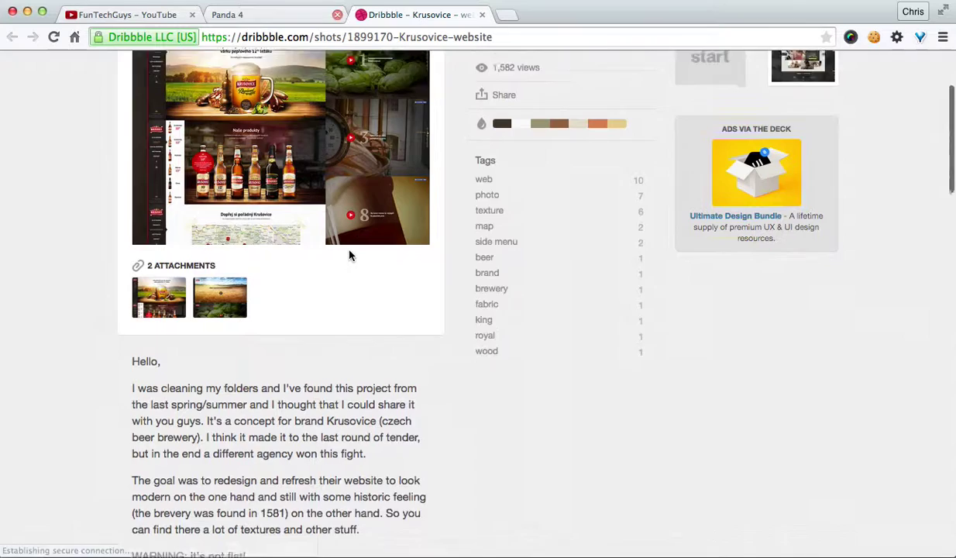
click(481, 15)
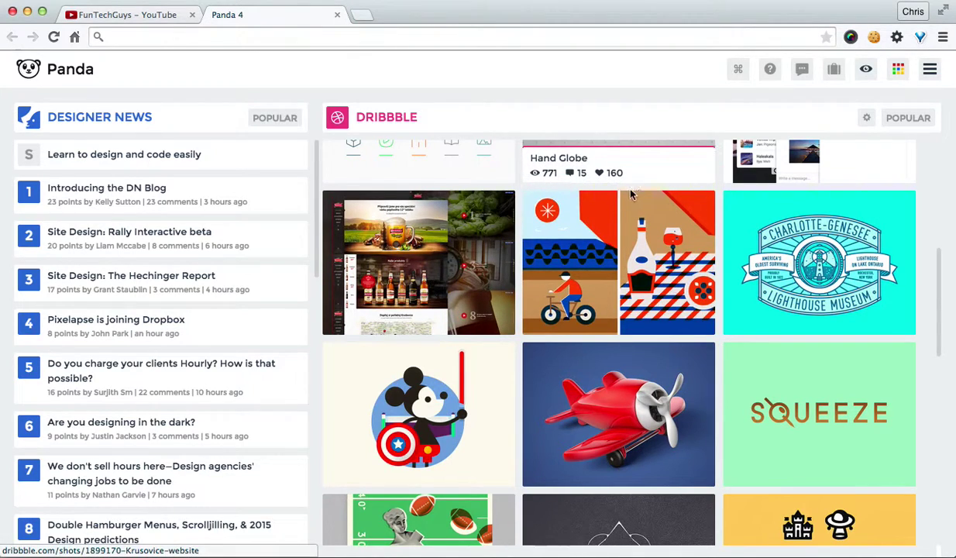
scroll(604, 192, up, 2)
scroll(604, 192, up, 4)
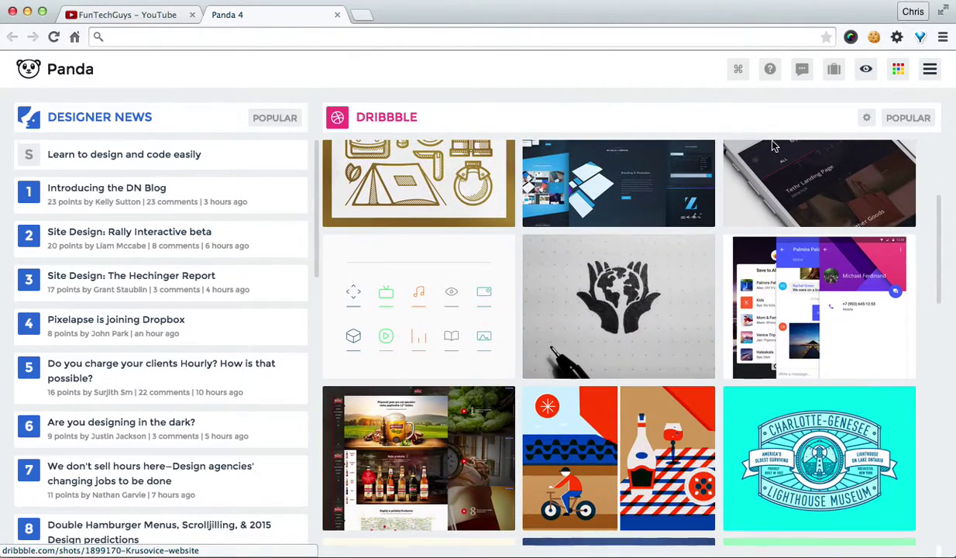
Switch the Panda dashboard to the Front Hands layout and return to the feeds.
click(930, 71)
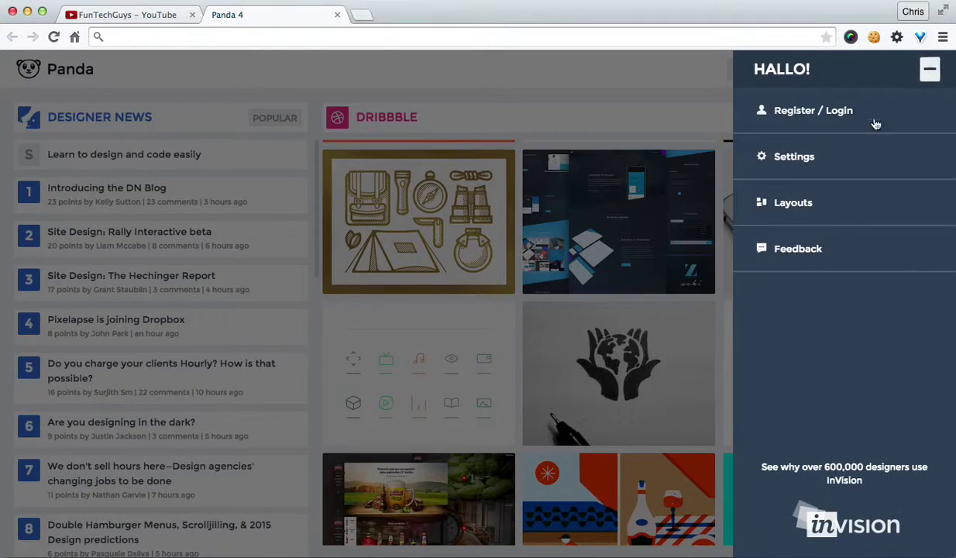
click(926, 68)
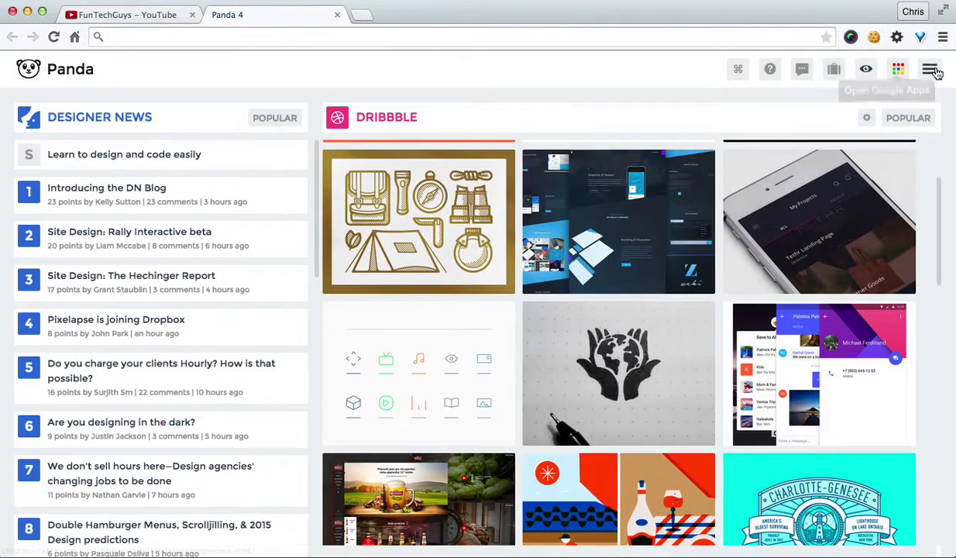
click(932, 71)
click(787, 209)
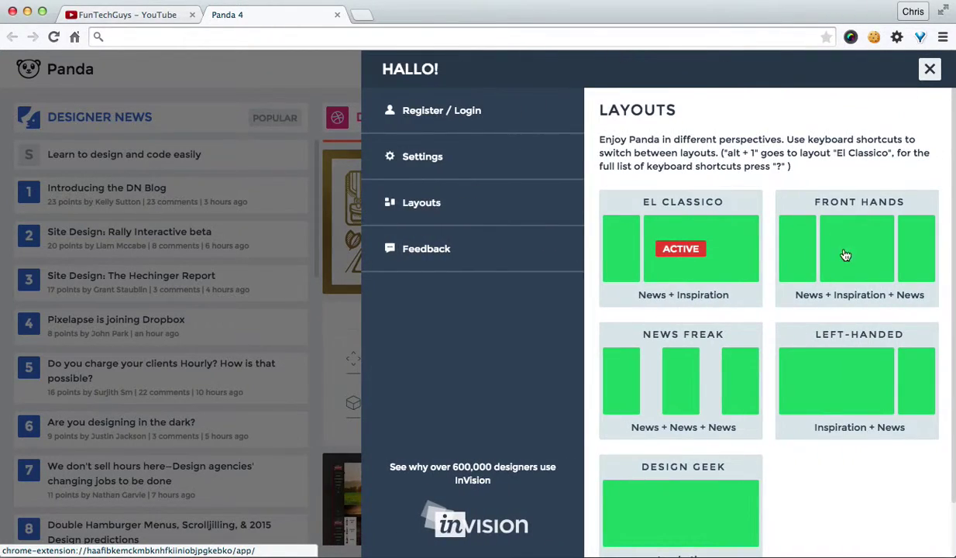
click(802, 236)
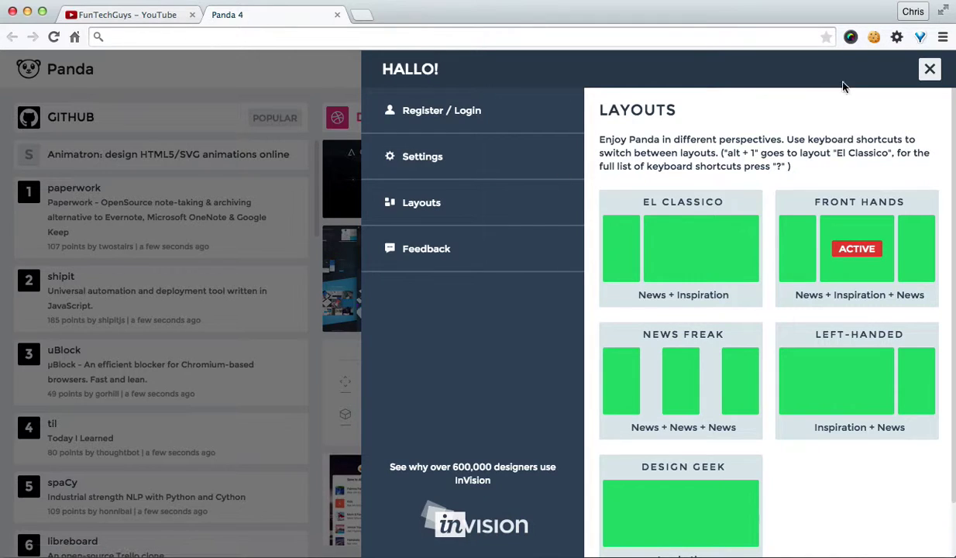
click(927, 70)
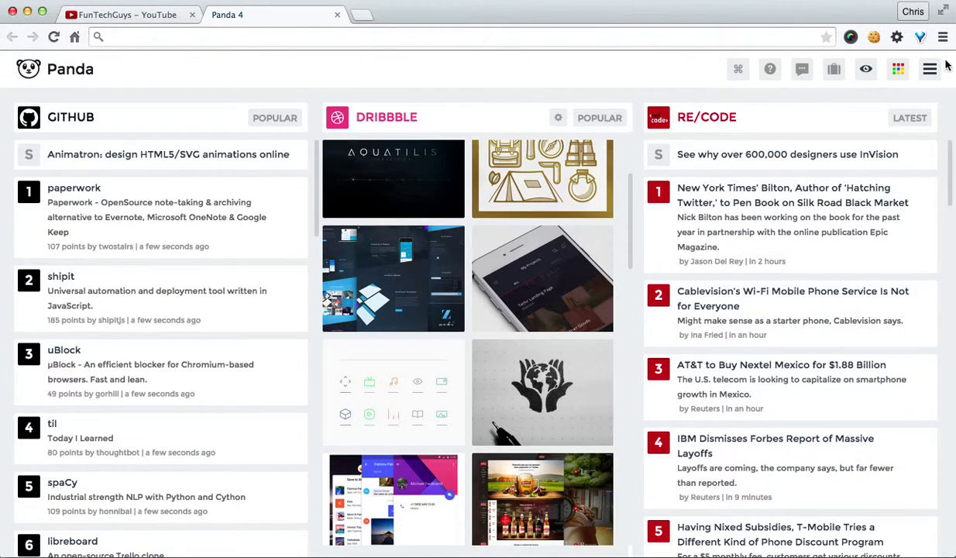
Open the Panda jobs listing, look through the job offers and return to the dashboard.
click(836, 70)
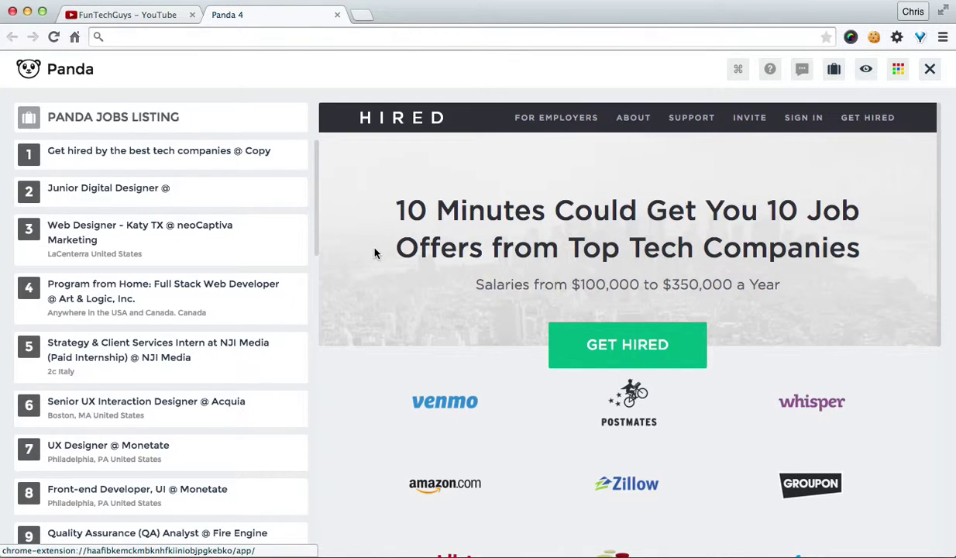
scroll(145, 300, down, 10)
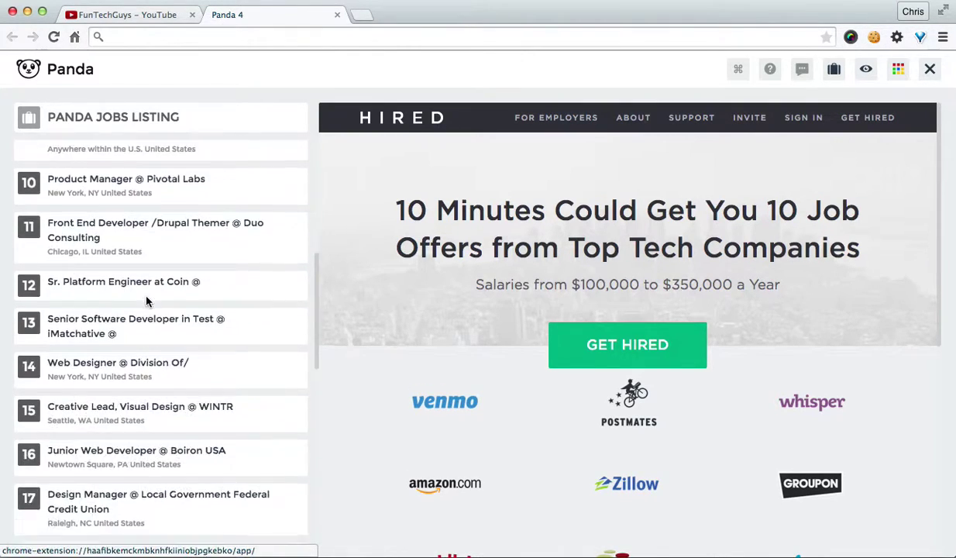
scroll(149, 299, up, 15)
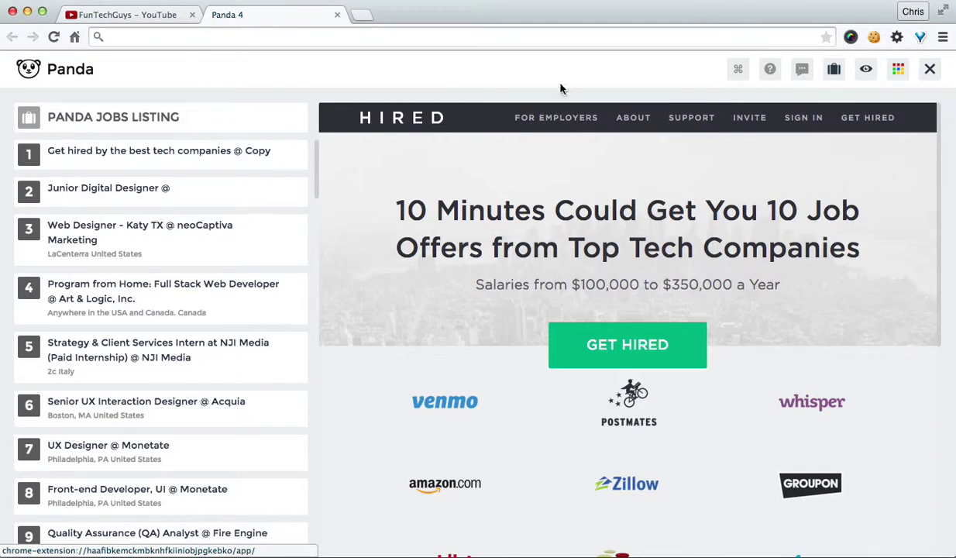
click(929, 70)
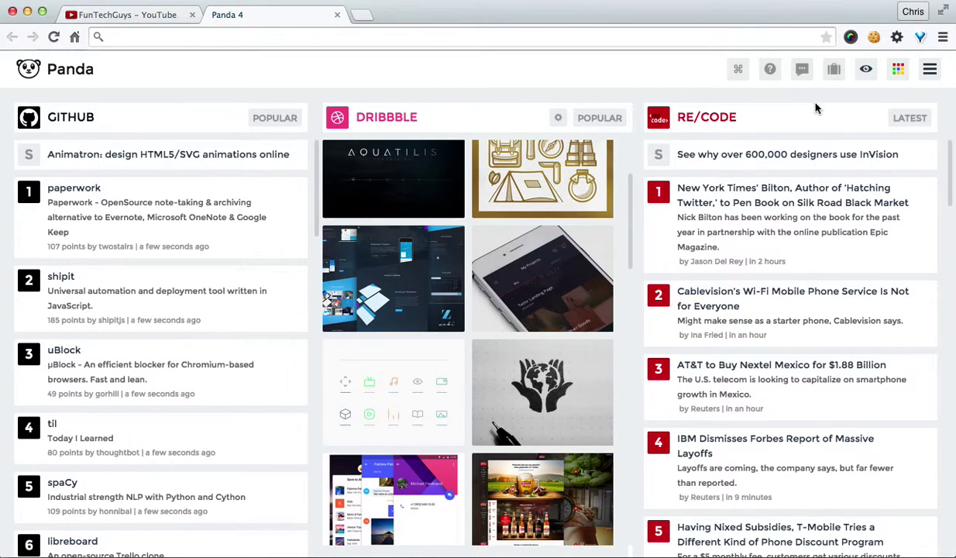
Look through the GitHub and Dribbble feeds and check the Dribbble feed's sorting choices.
scroll(128, 220, down, 2)
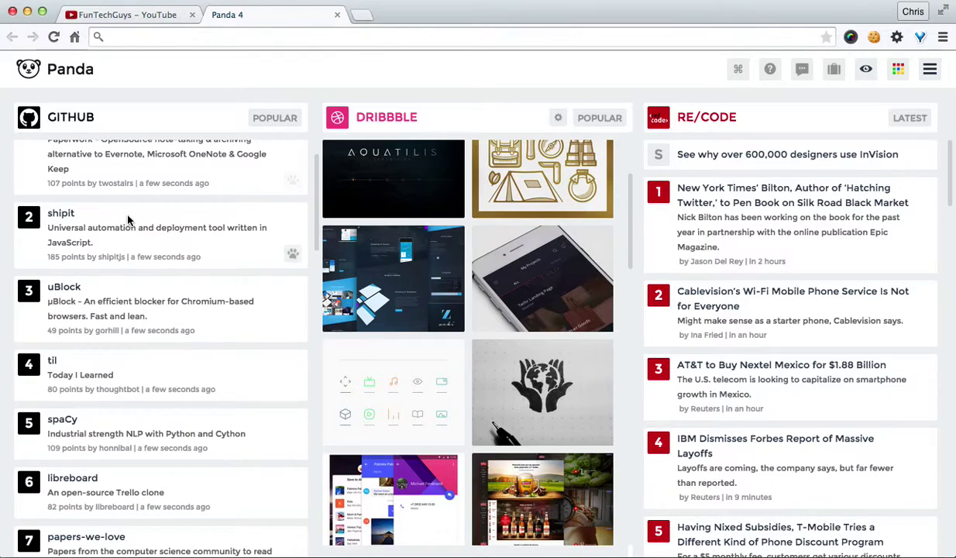
scroll(427, 263, up, 3)
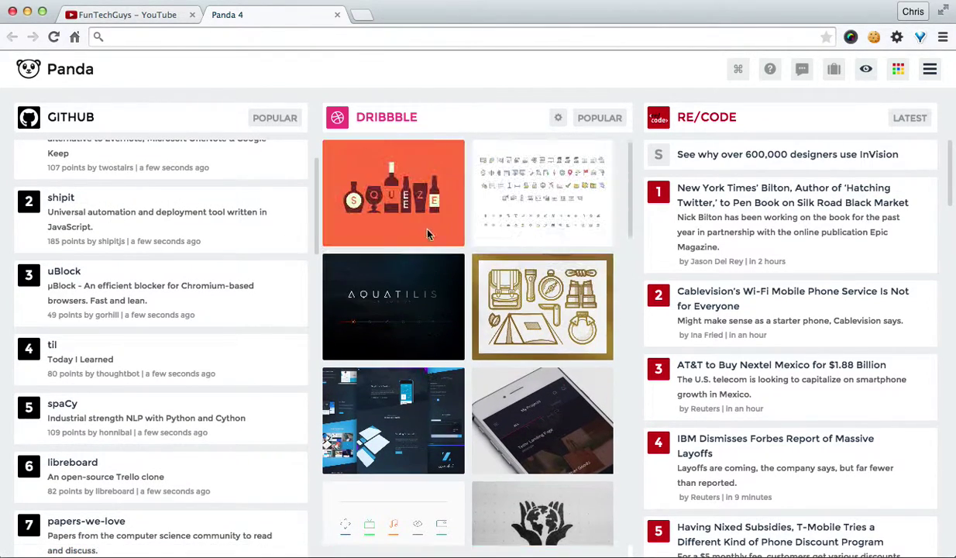
click(603, 120)
click(606, 120)
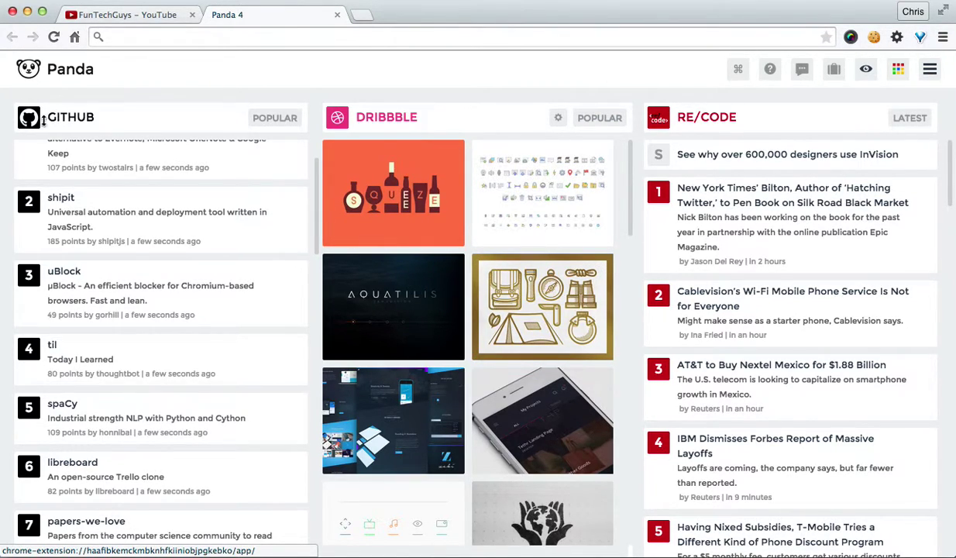
Change the GitHub column's source to Hacker News.
click(74, 116)
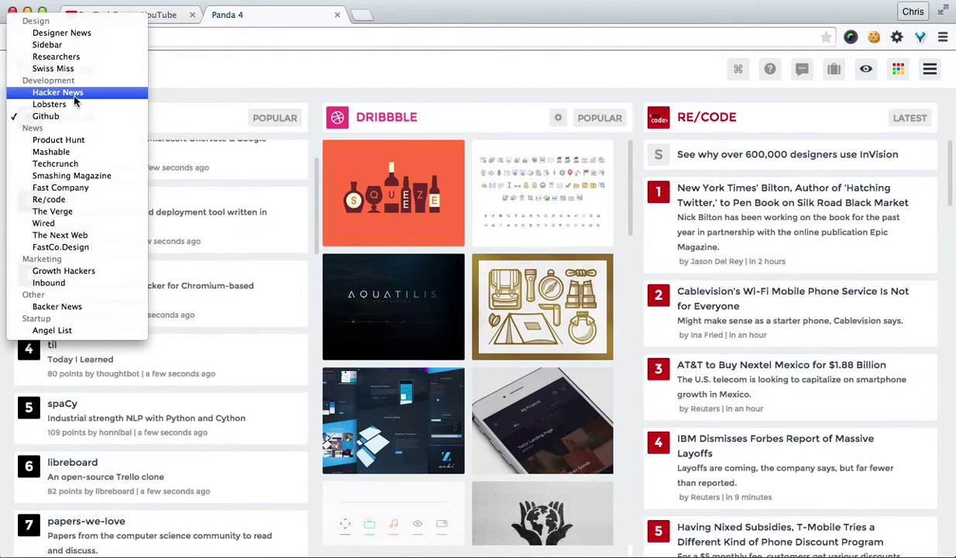
click(71, 93)
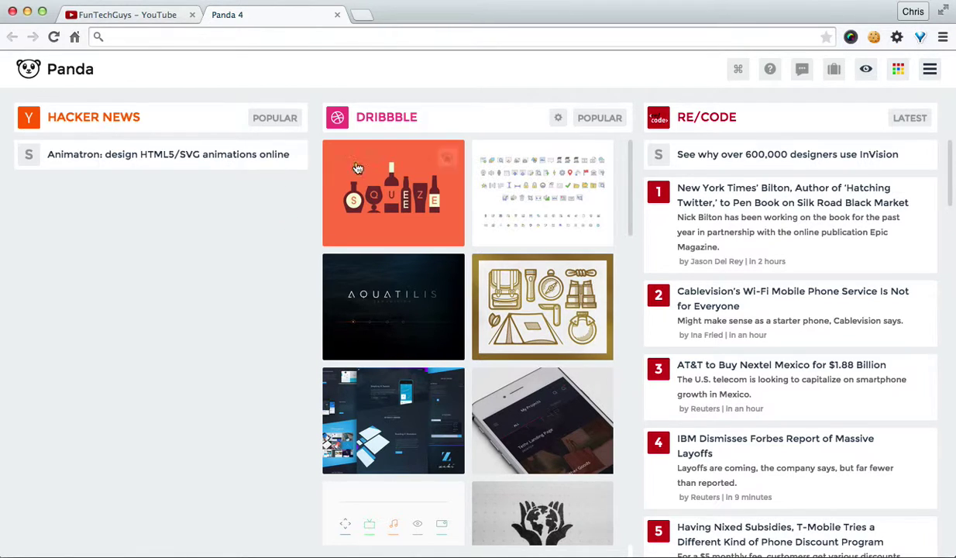
Look through the list of popular stories in the Hacker News column.
scroll(129, 264, down, 10)
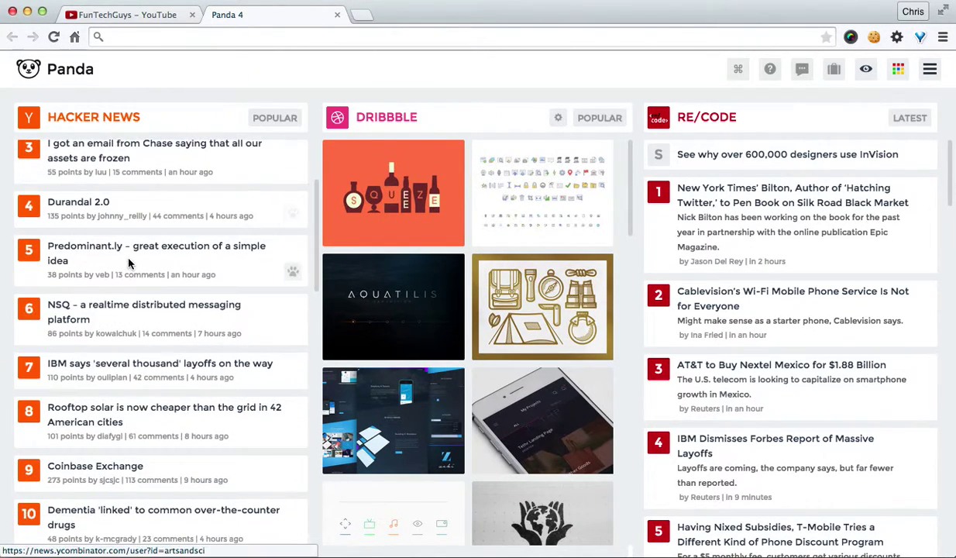
scroll(128, 264, up, 10)
scroll(149, 280, down, 15)
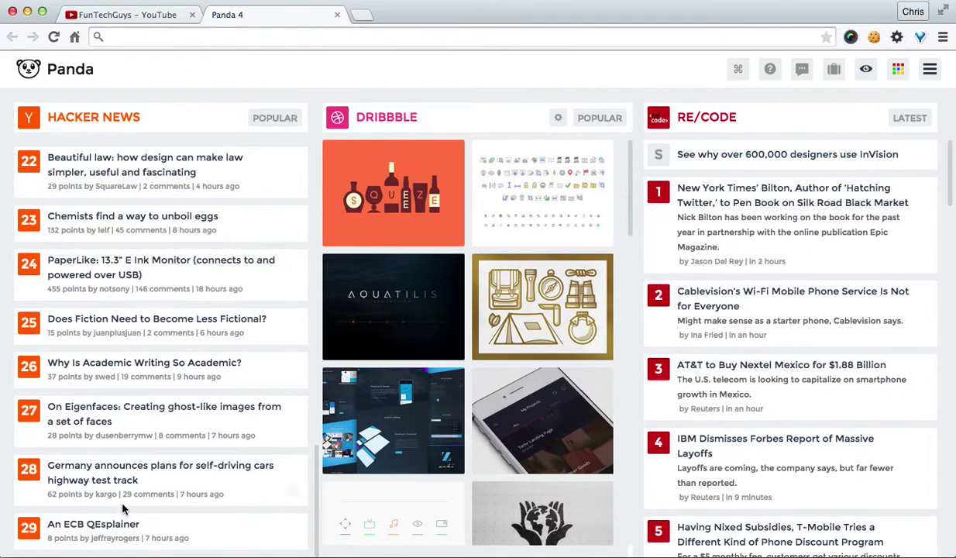
scroll(123, 457, up, 15)
scroll(126, 457, down, 15)
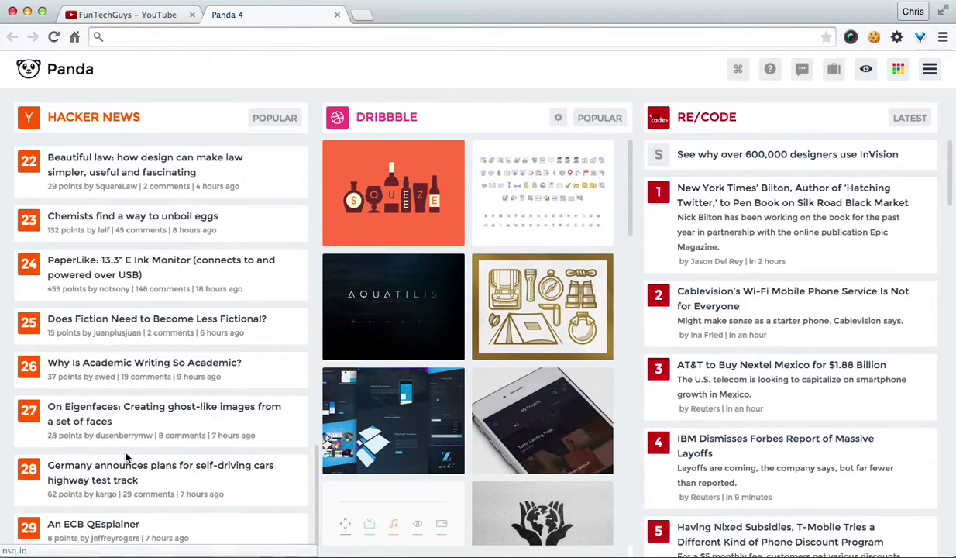
scroll(128, 453, up, 15)
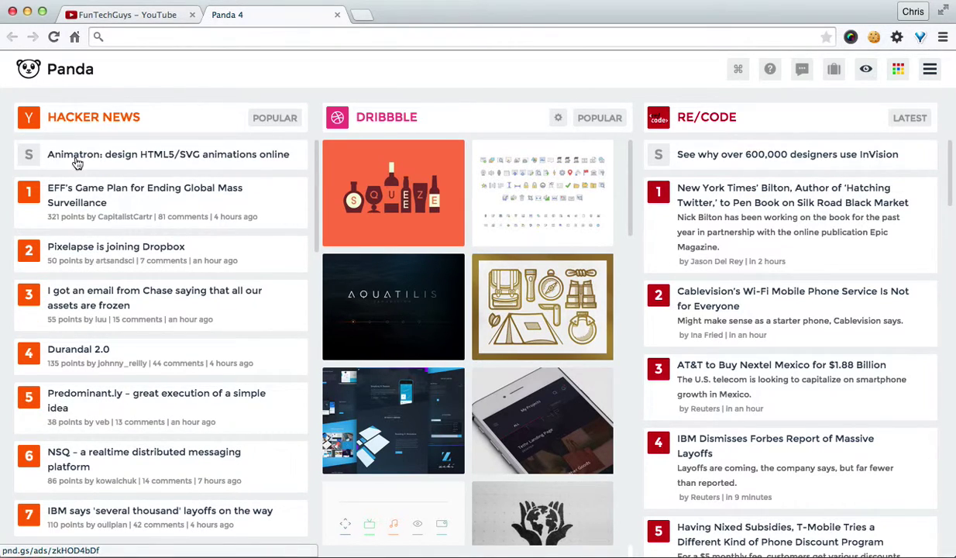
scroll(144, 208, down, 15)
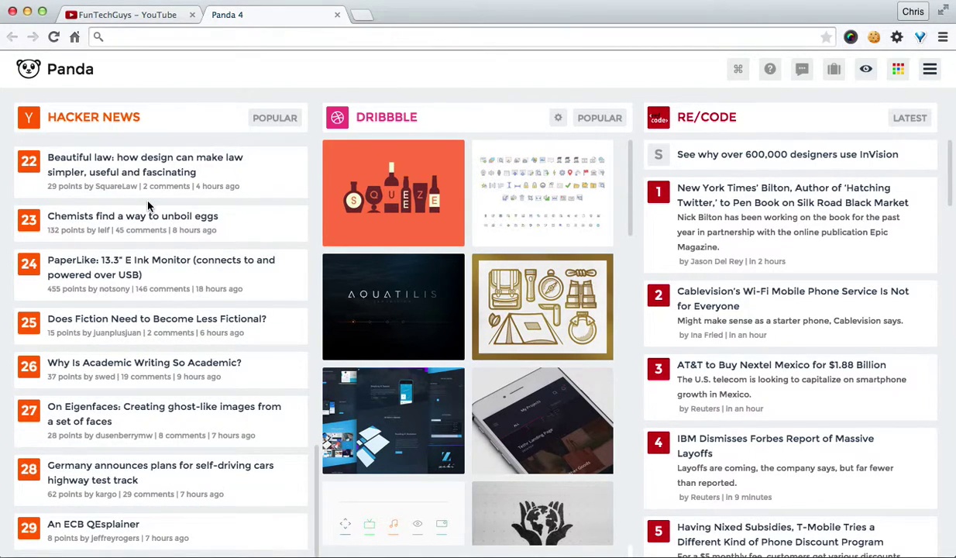
scroll(148, 206, up, 10)
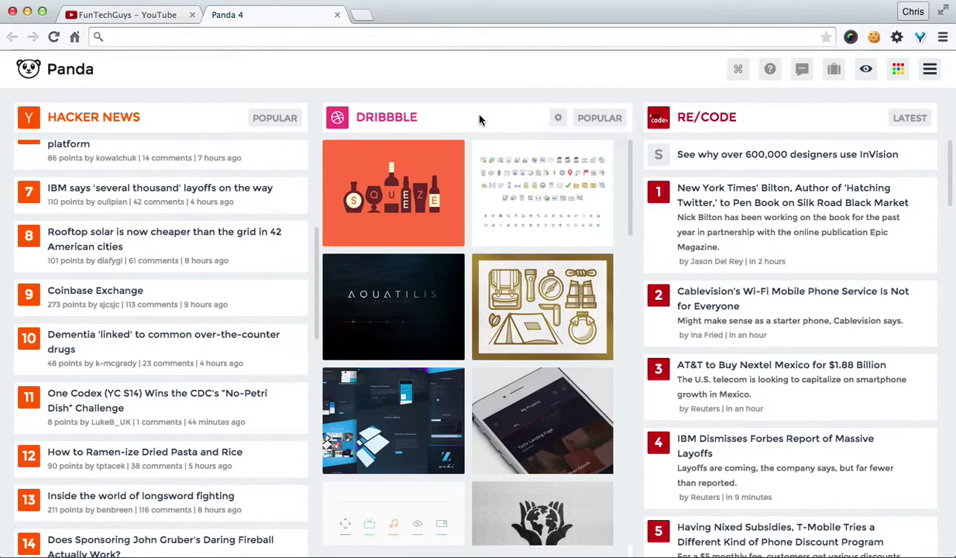
Change the Re/code column's source to Designer News.
click(693, 117)
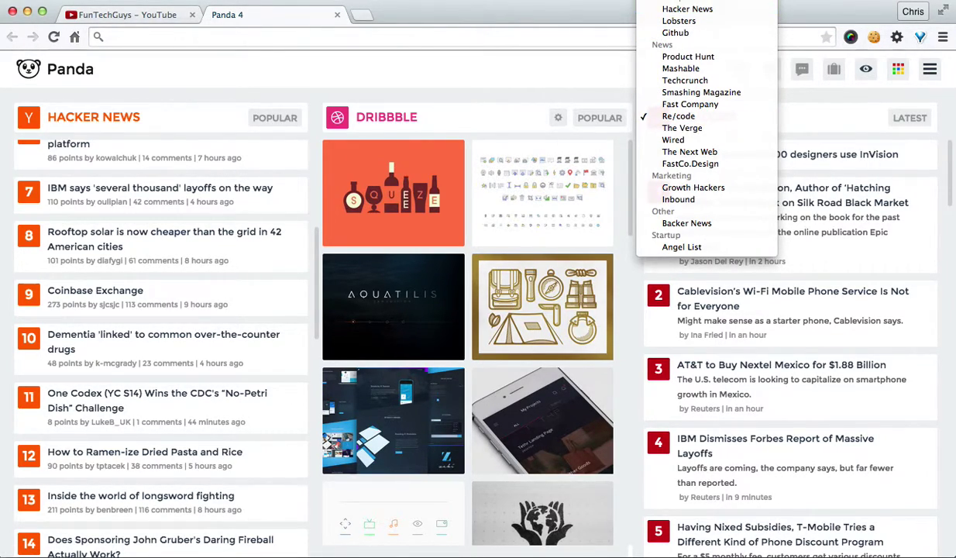
click(687, 2)
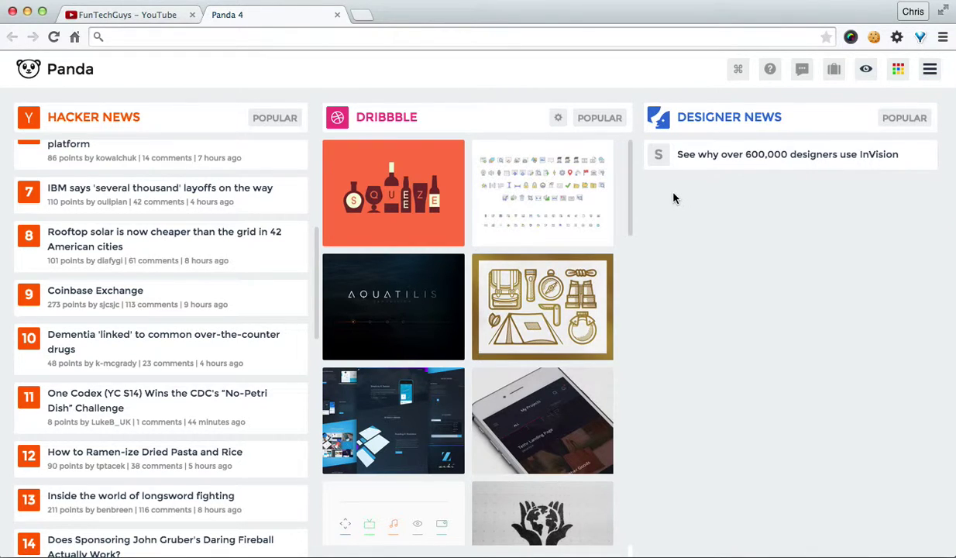